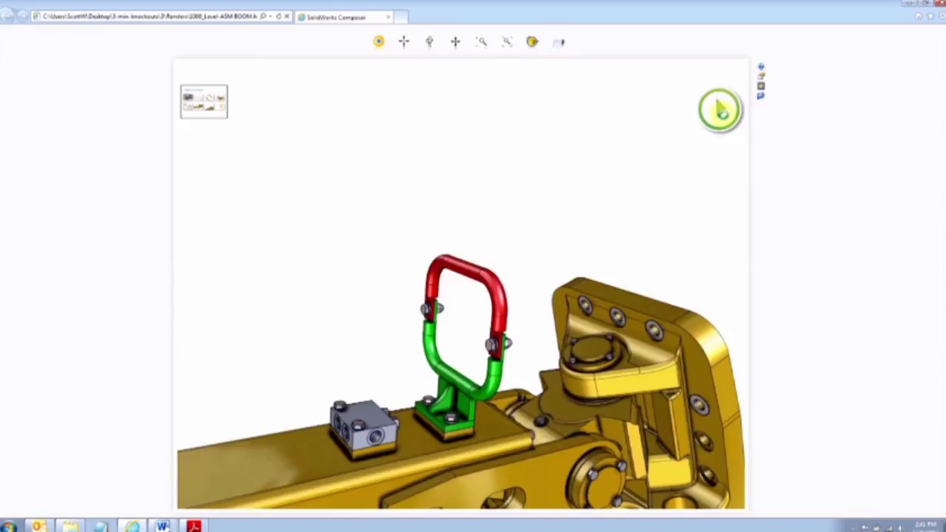
Step: Play the publication's next exploded step, close the web viewer, and play the Update - New 1 view
left_click(721, 109)
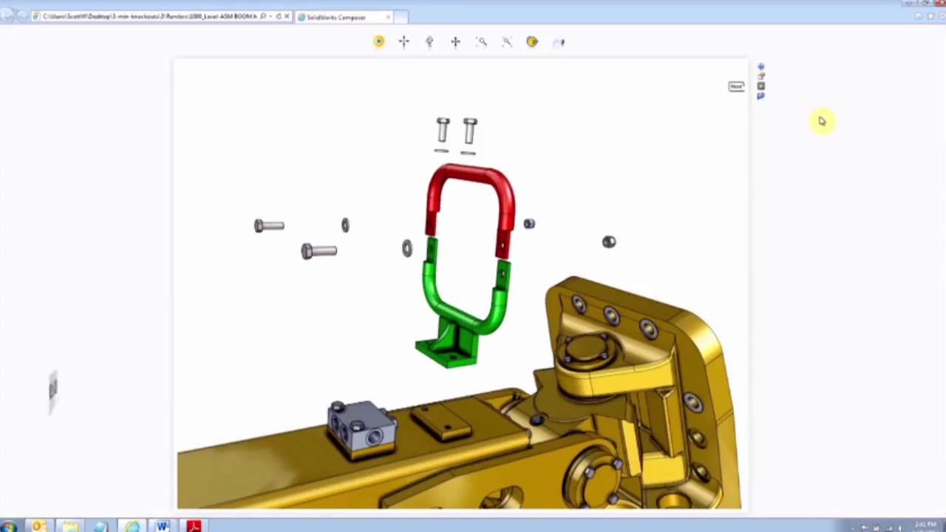
left_click(941, 5)
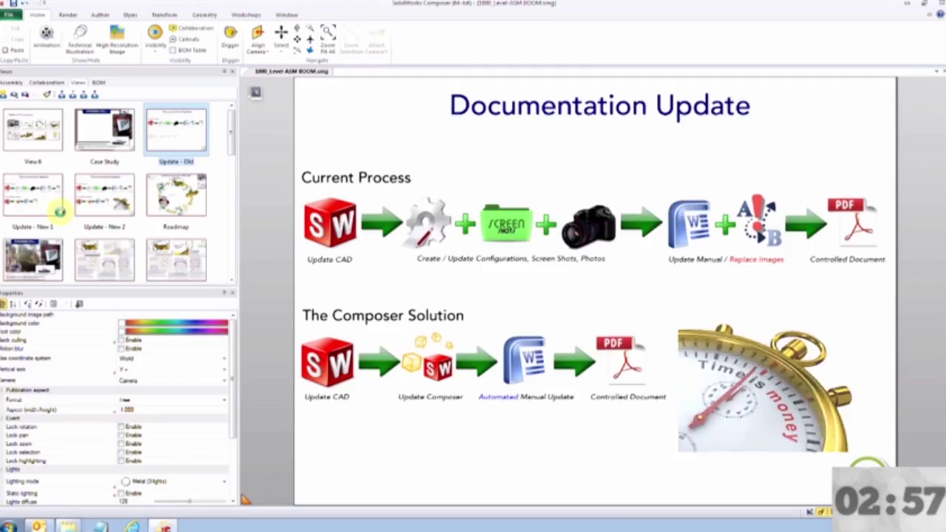
left_click(59, 213)
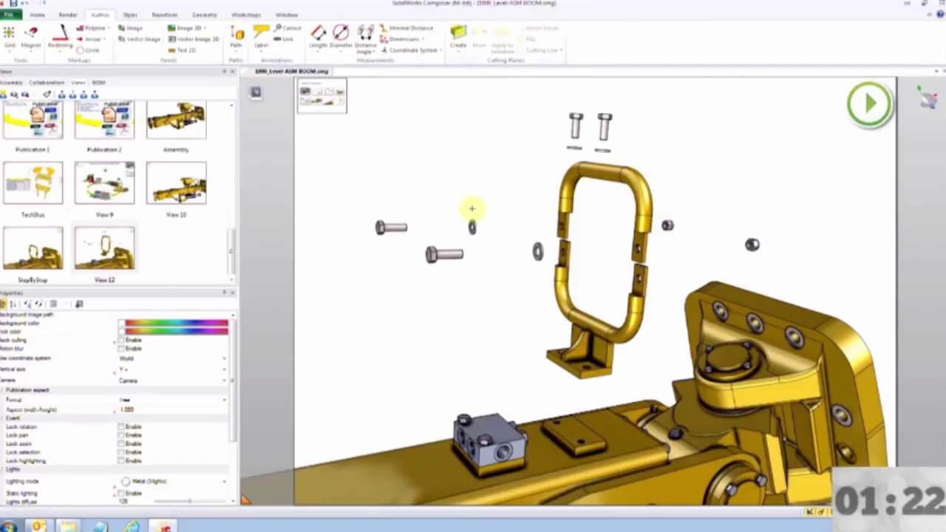
Step: Box-select the washer, fasteners and lower handle and restore them to their neutral assembled position
left_click_drag(473, 209, 550, 259)
left_click_drag(565, 387, 655, 271)
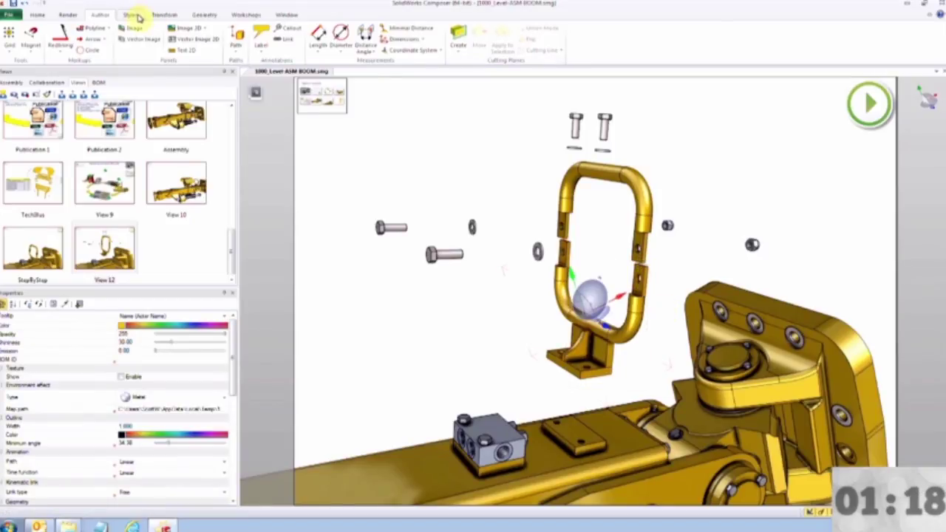
left_click(164, 15)
left_click(270, 52)
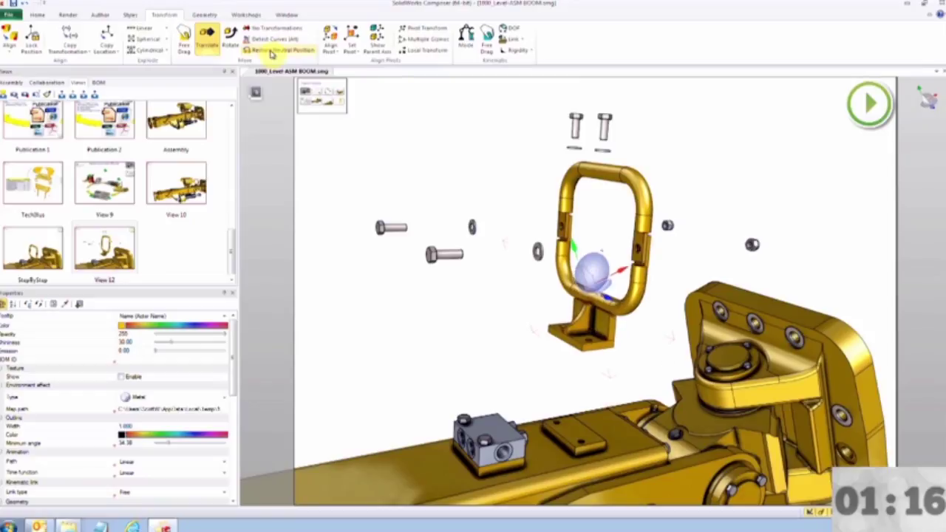
Step: Capture new views of the handle assembly steps, ending on the fully assembled boom
left_click(5, 94)
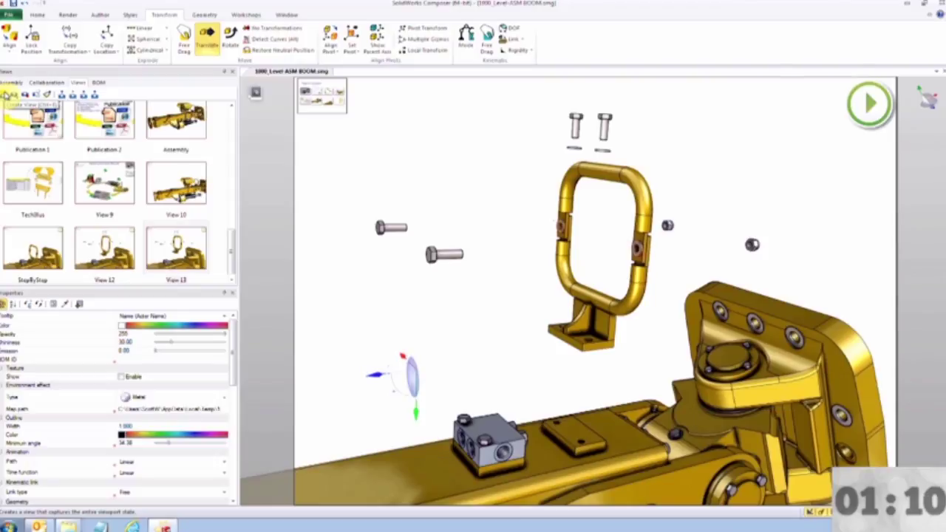
left_click(6, 95)
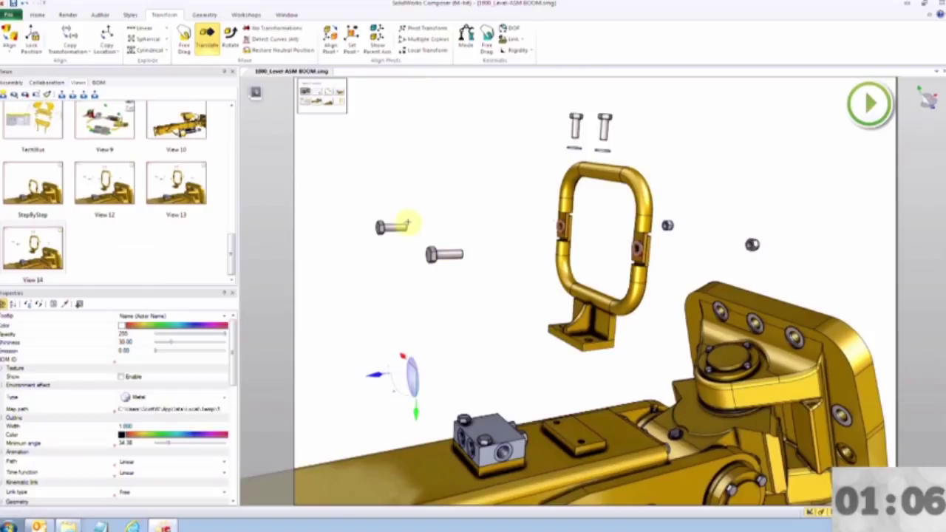
left_click(399, 245)
left_click(111, 159)
left_click_drag(234, 211, 232, 165)
left_click(79, 82)
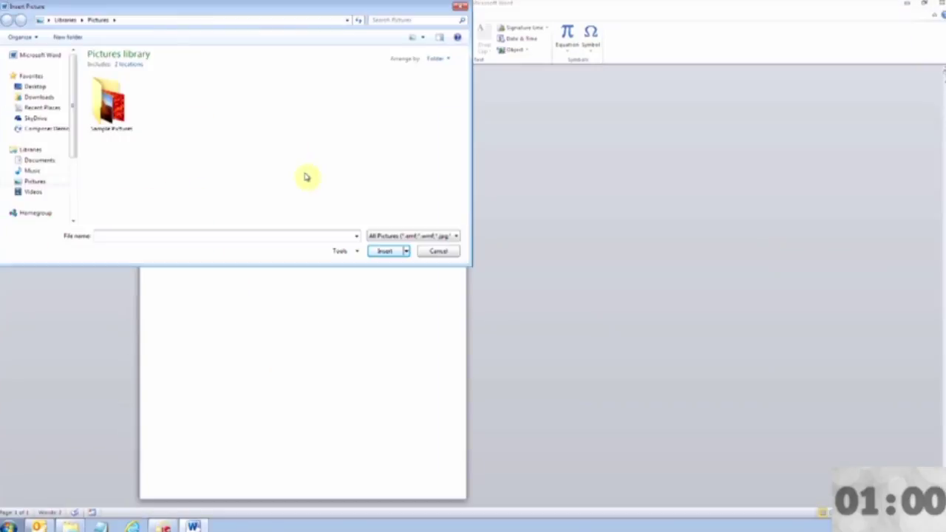
Step: Insert 1000_Level-ASM BOOM_Assembly.jpg from Desktop > 3-min-knockouts > 3 > Renders as a linked picture
left_click(35, 86)
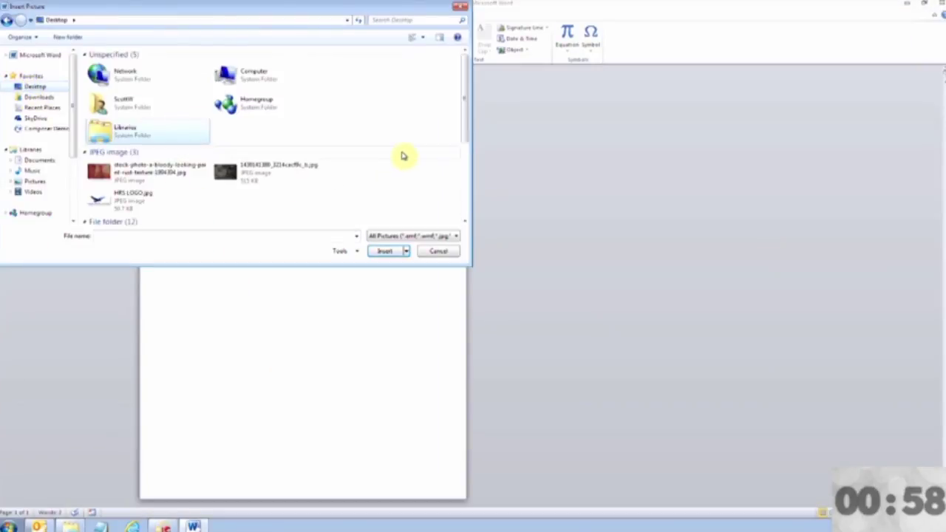
scroll(403, 156, "down", 5)
double_click(127, 72)
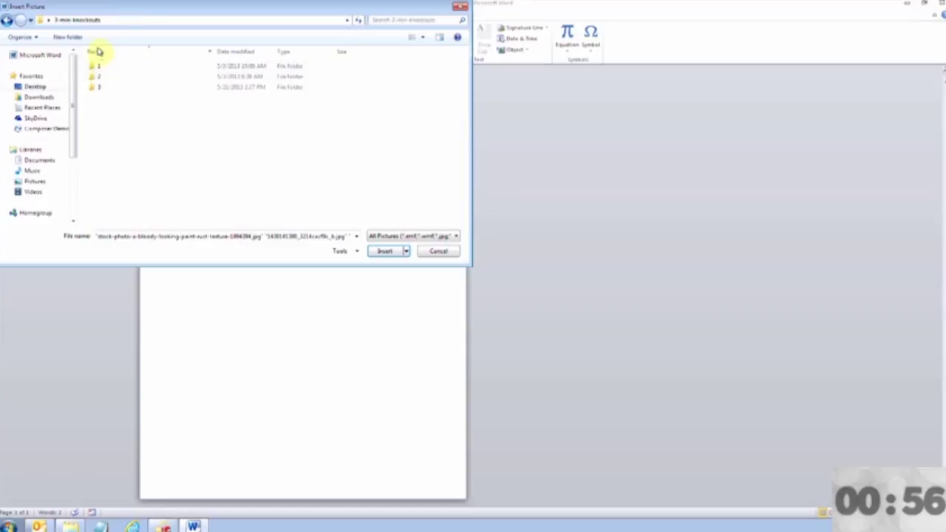
double_click(98, 86)
double_click(105, 98)
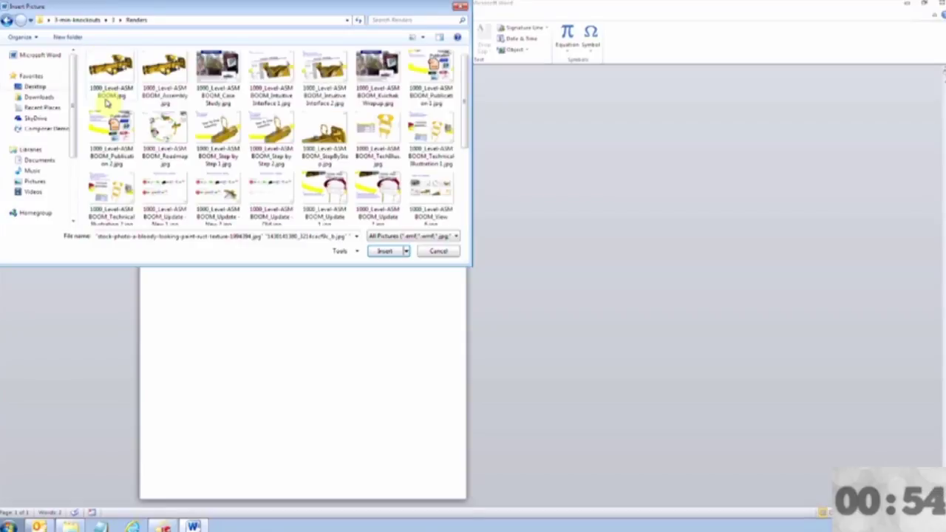
left_click(164, 71)
left_click(406, 251)
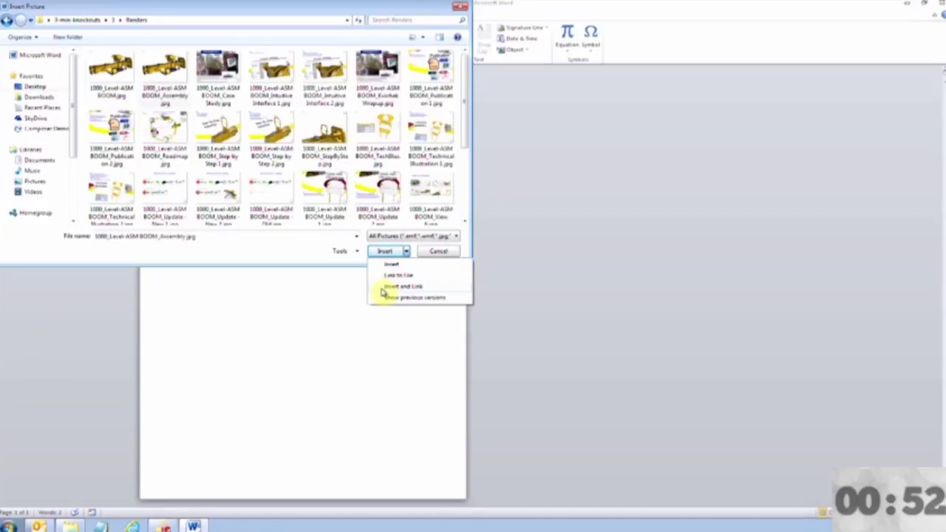
left_click(384, 287)
Step: Make 'Assembly instructions' a large centred title and add a page break for page 2
left_click_drag(249, 116, 74, 105)
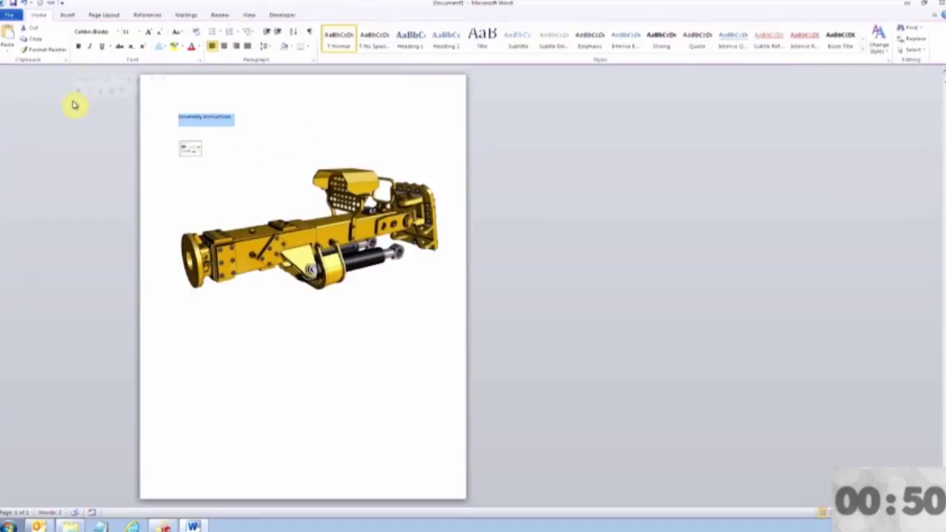
left_click(178, 352)
key("ctrl+Return")
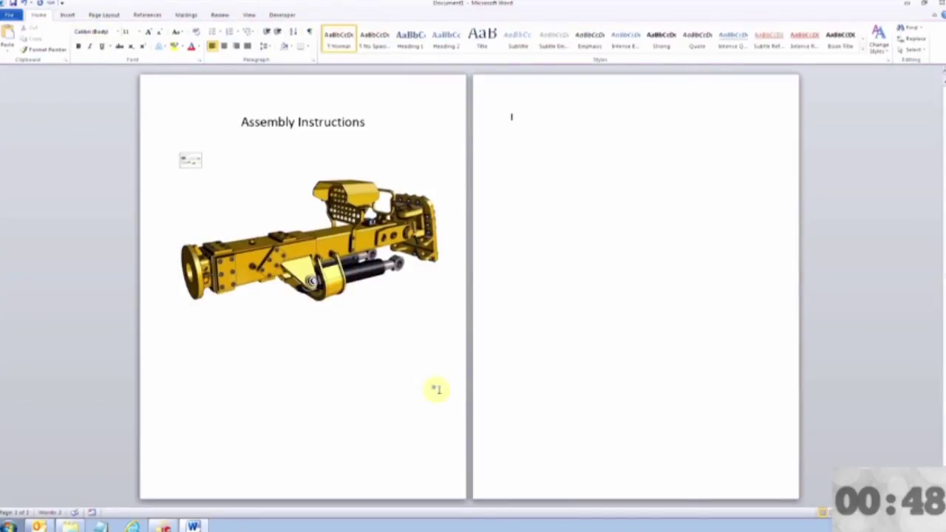
left_click(68, 16)
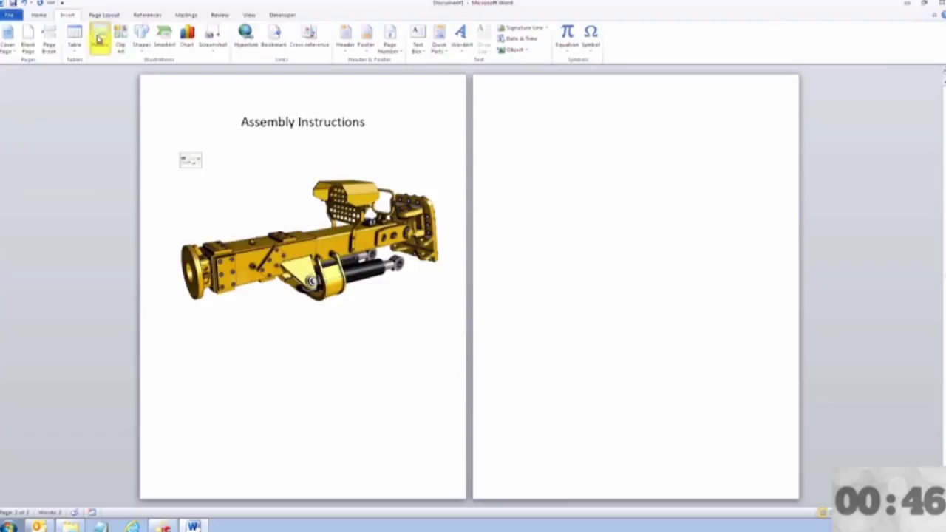
left_click(99, 34)
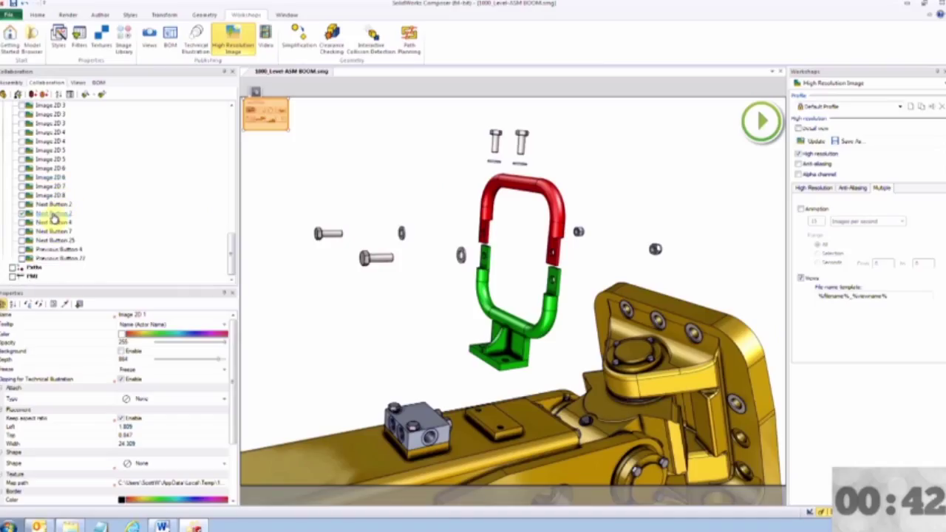
Step: Select the Next Button 2 actor and regenerate the high-resolution images for the selected views
left_click(53, 214)
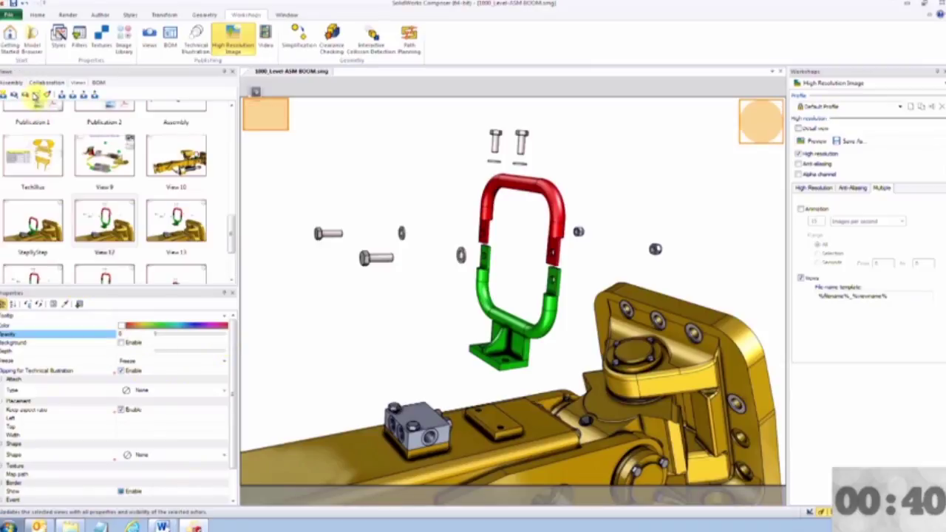
scroll(235, 238, "down", 1)
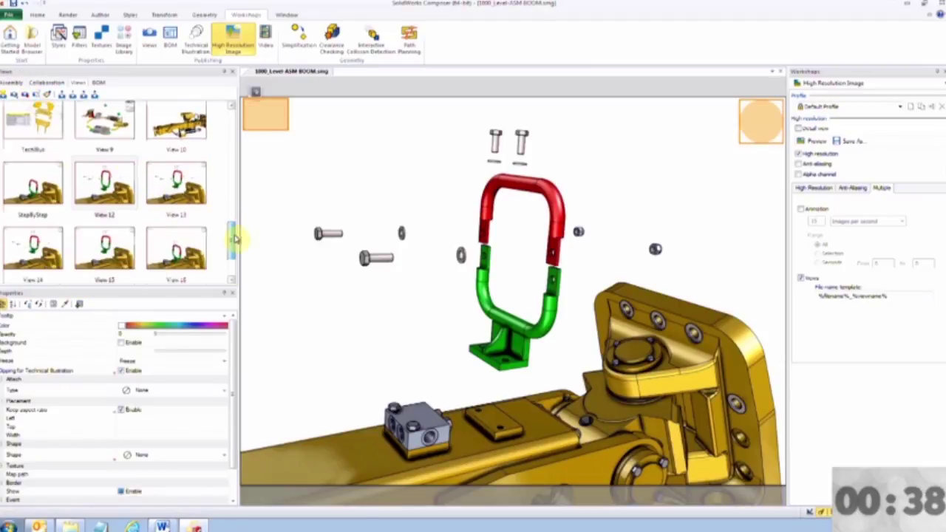
scroll(235, 238, "down", 1)
left_click(70, 266)
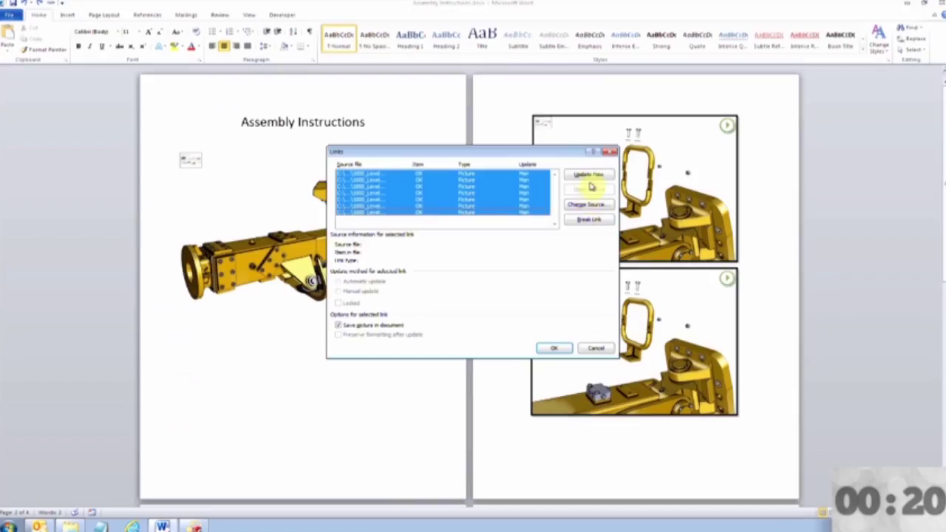
Step: Apply the updated links and review the red-and-green handle images in the document
left_click(558, 351)
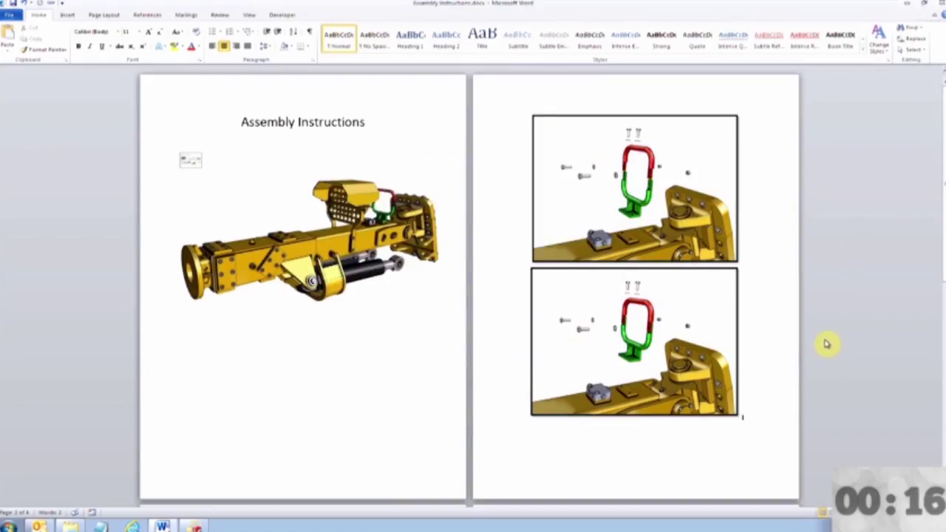
scroll(826, 344, "down", 5)
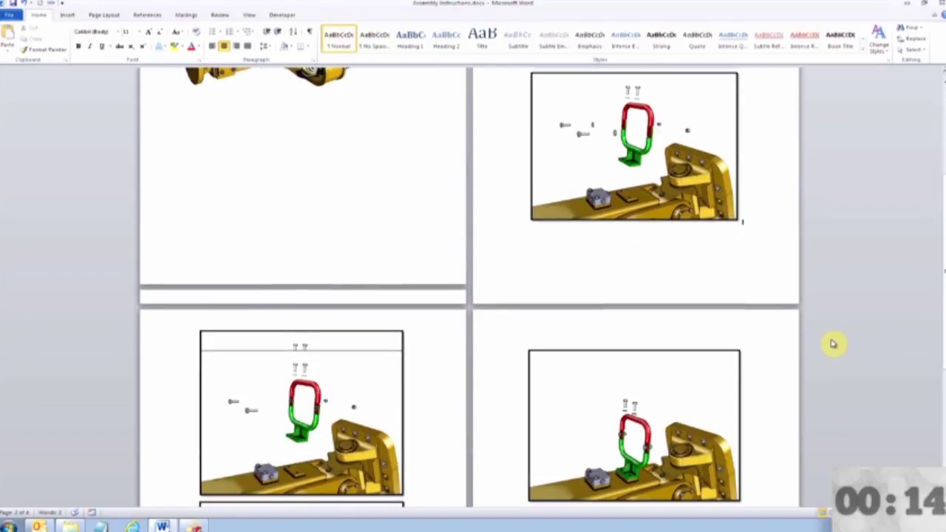
scroll(833, 344, "down", 6)
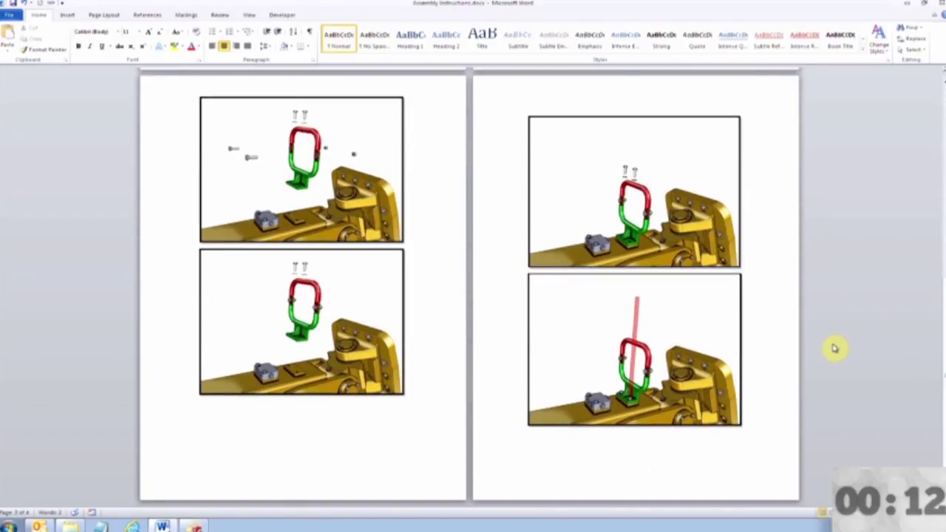
scroll(833, 348, "up", 8)
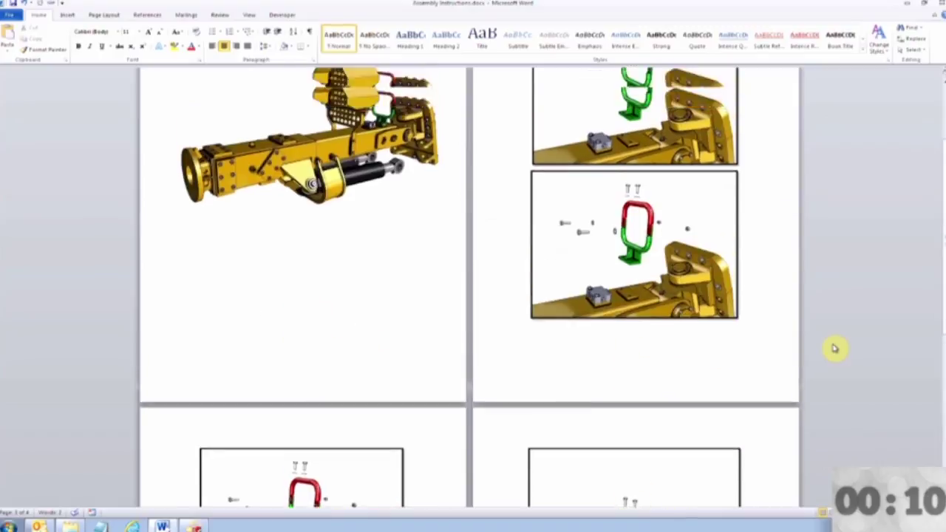
scroll(834, 348, "up", 3)
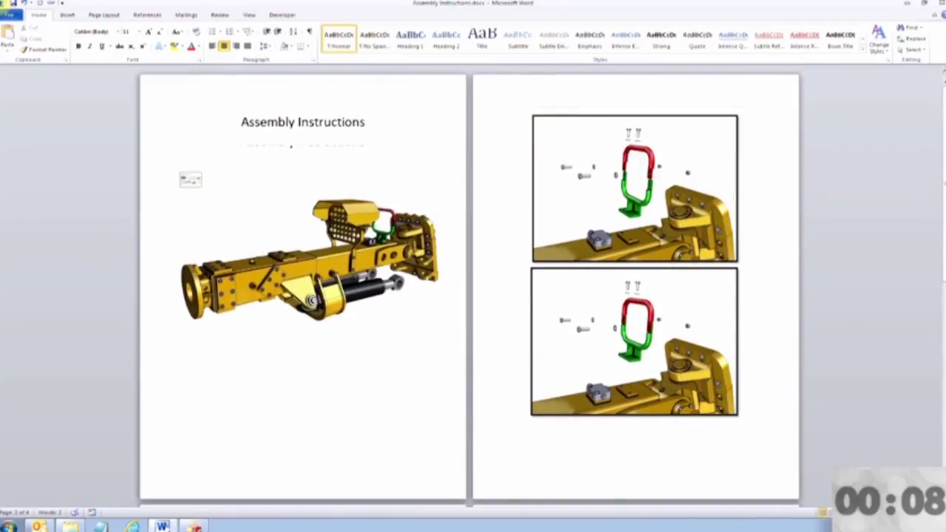
Step: Save a copy of the document, choosing a different file type in Save As
left_click(9, 15)
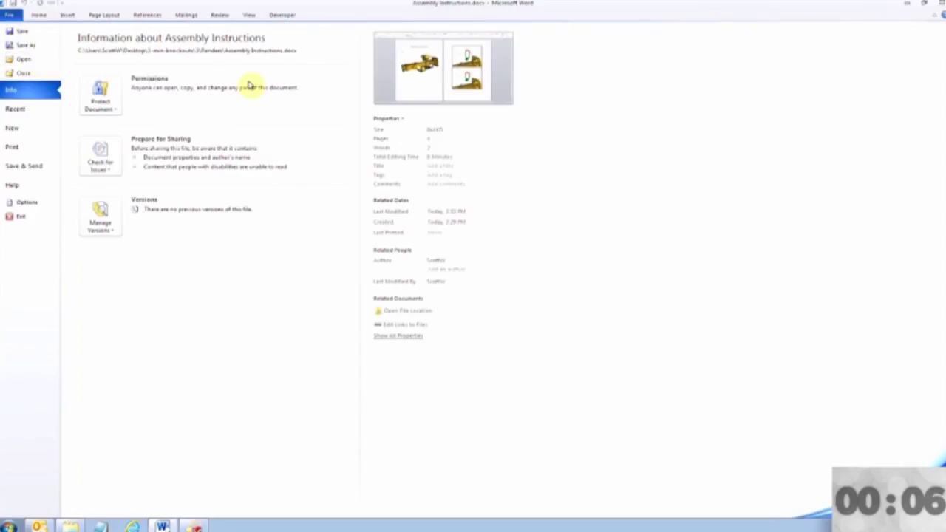
left_click(24, 47)
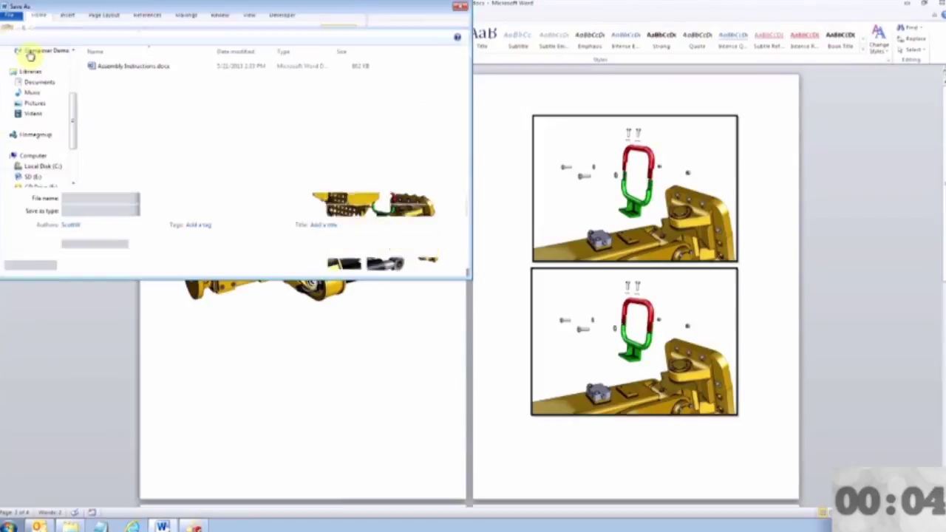
left_click(118, 211)
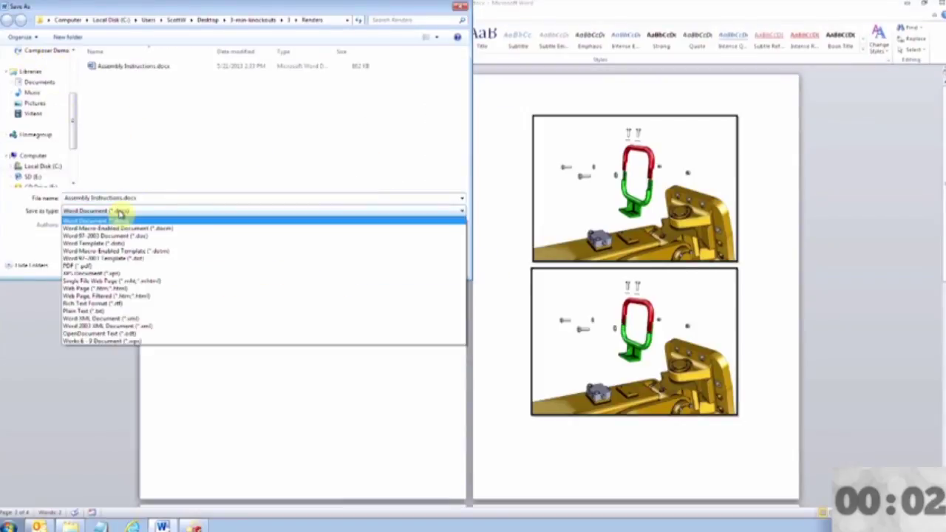